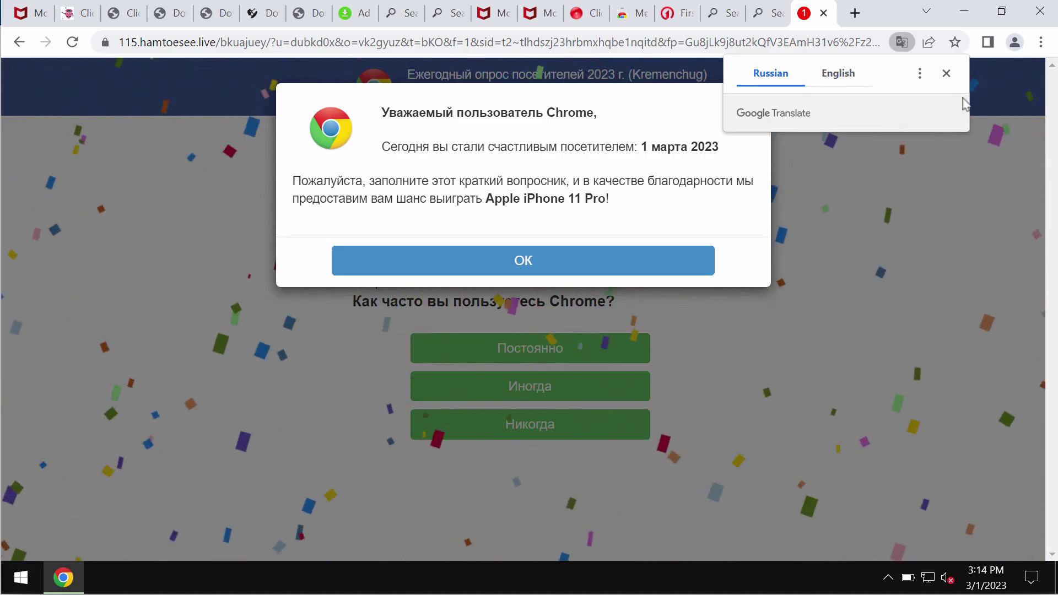
# Dismiss the Google Translate offer and the survey's welcome popup.
pyautogui.click(946, 73)
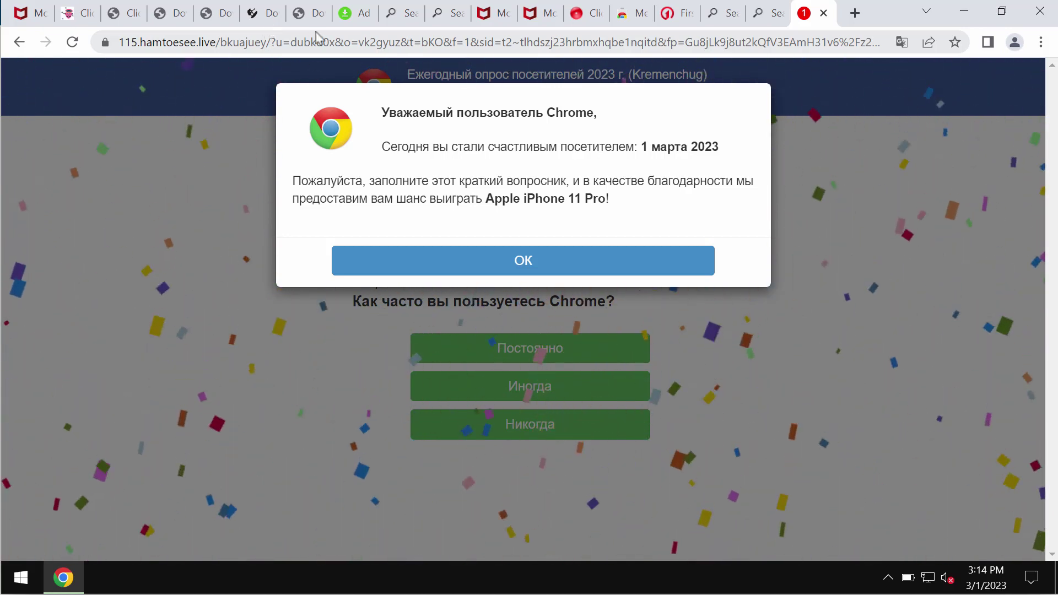
pyautogui.click(662, 275)
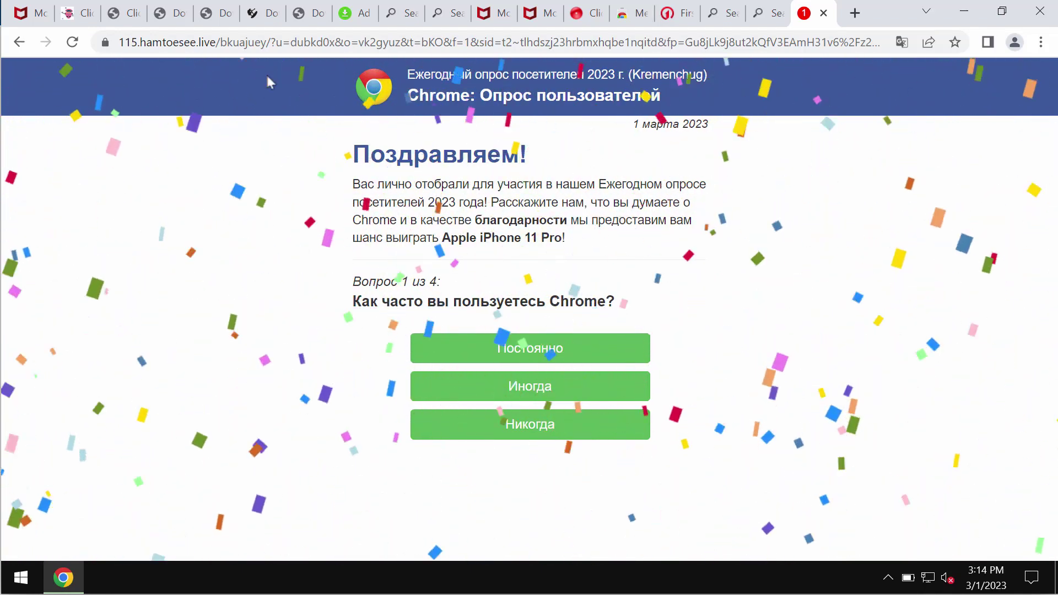
# Replace the survey URL with combocleaner.com and confirm leaving the page.
pyautogui.click(268, 43)
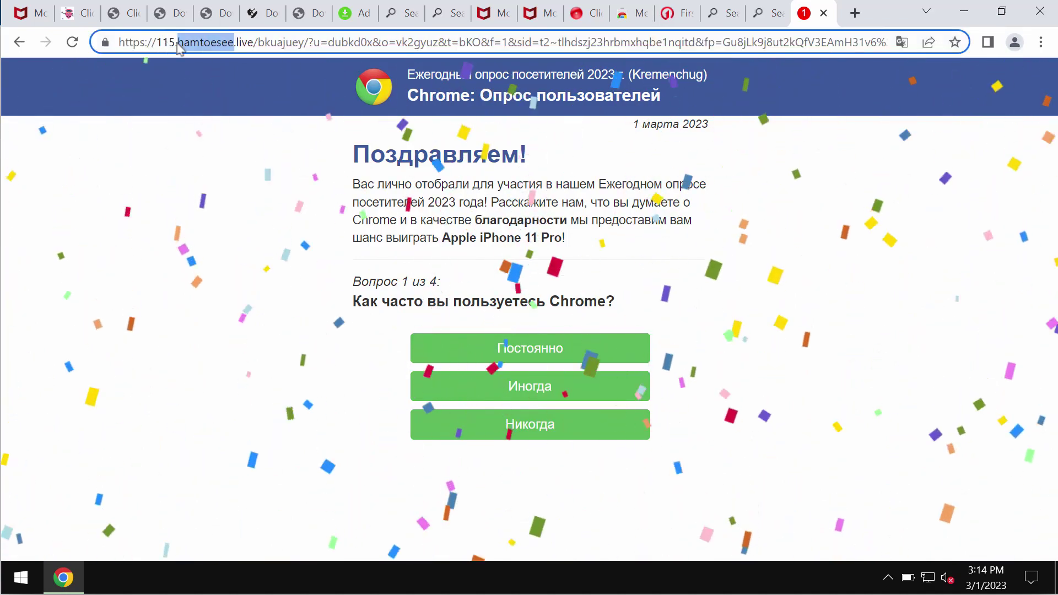
pyautogui.doubleClick(269, 43)
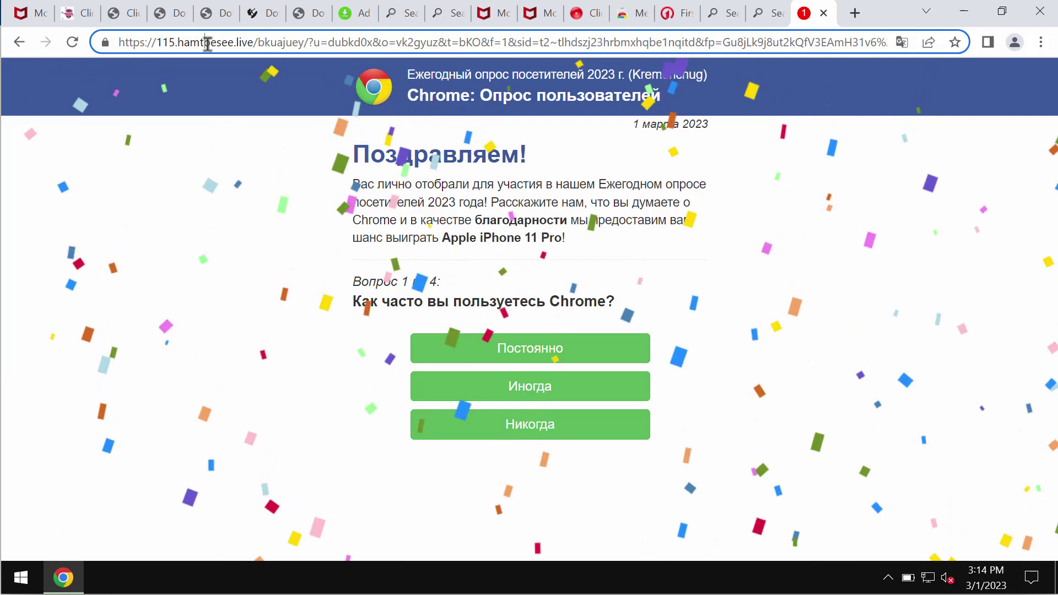
pyautogui.doubleClick(288, 43)
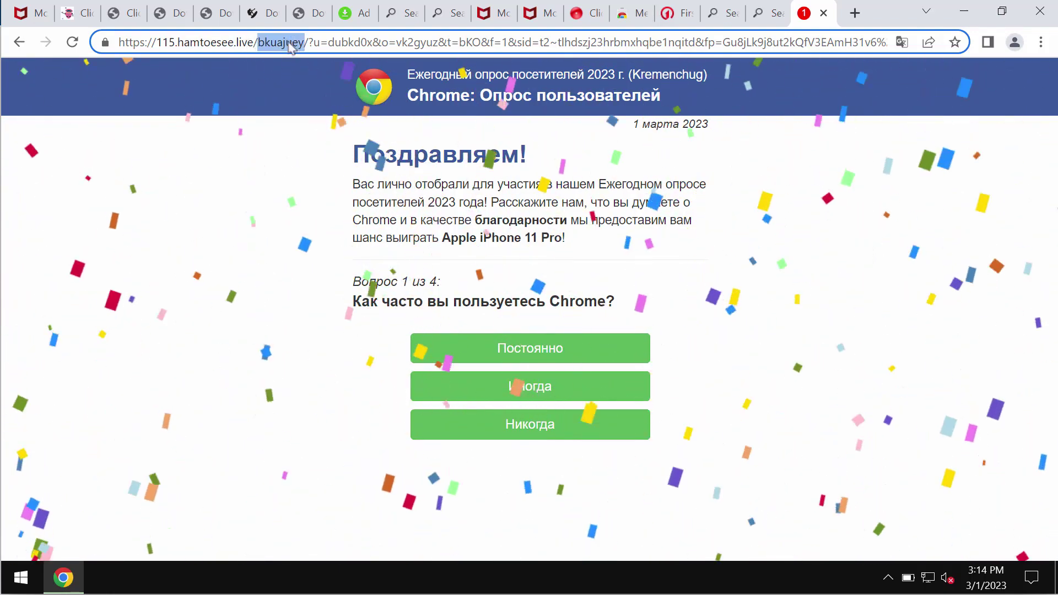
pyautogui.click(298, 39)
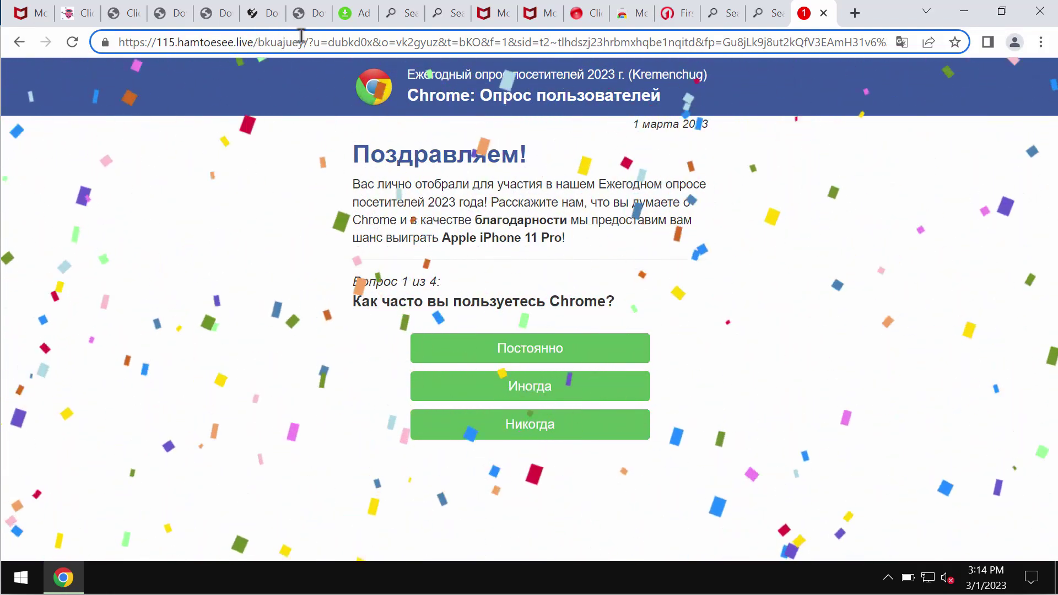
pyautogui.tripleClick(301, 35)
pyautogui.write('c')
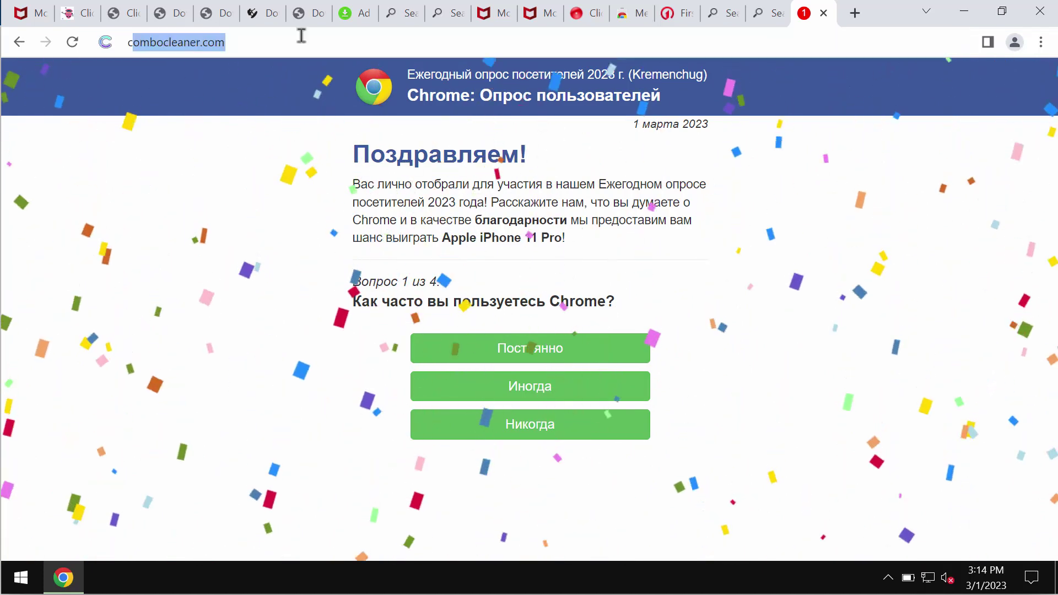
pyautogui.press('Return')
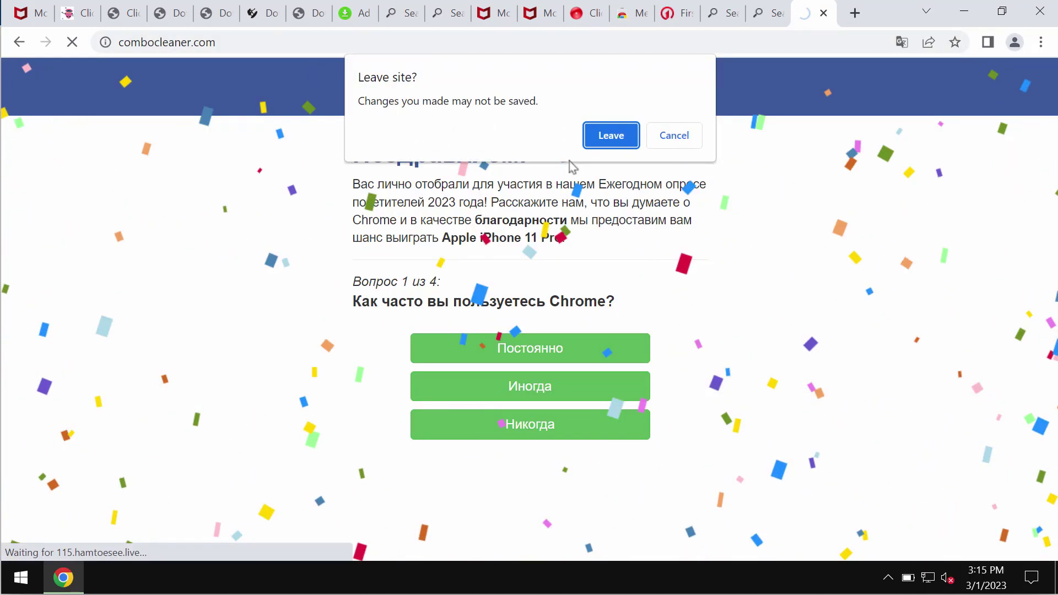
pyautogui.click(612, 136)
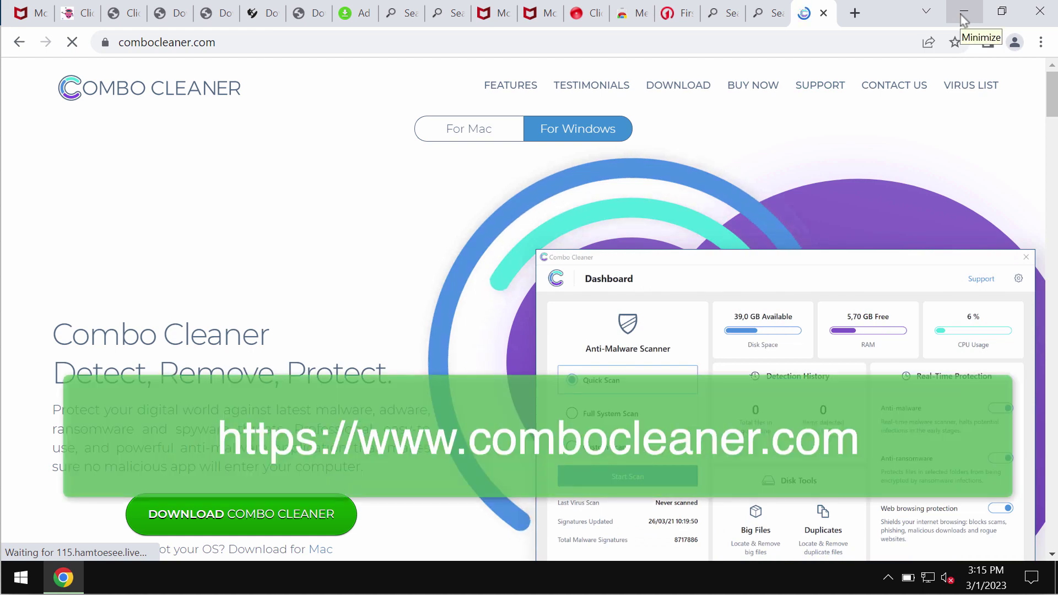
# Minimize Chrome and launch Combo Cleaner from its desktop icon.
pyautogui.click(964, 16)
pyautogui.doubleClick(32, 231)
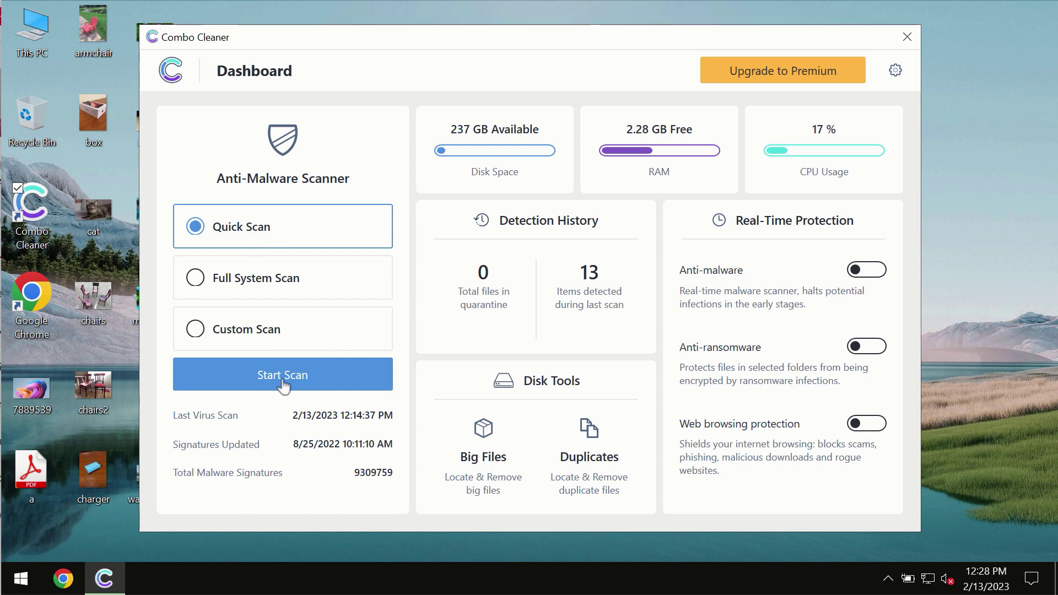
# Start a Quick Scan from the Combo Cleaner dashboard.
pyautogui.click(283, 386)
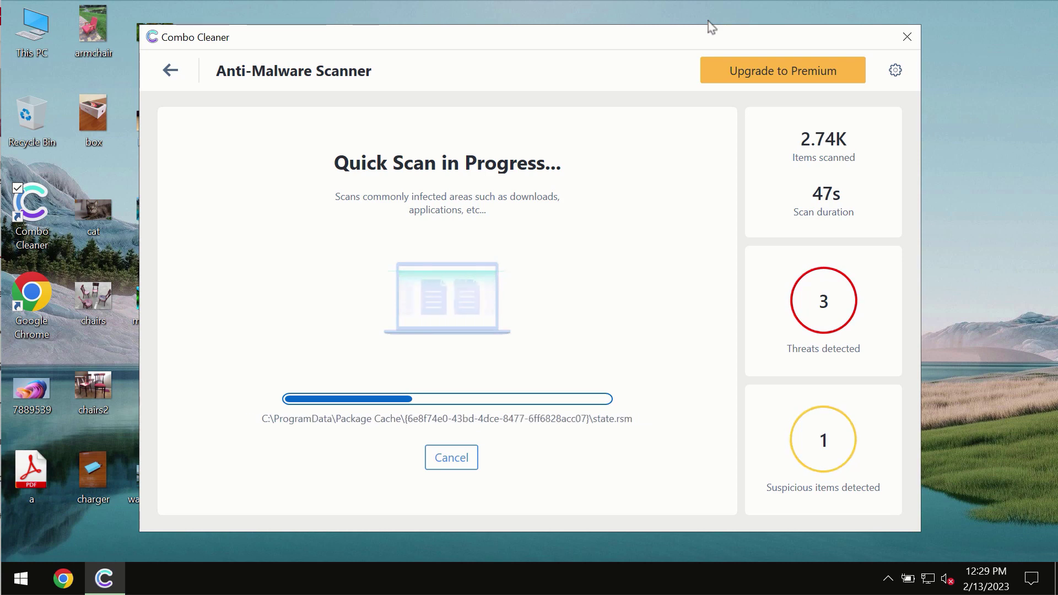
# View the Anti-Ransomware settings, then go back to the Dashboard.
pyautogui.click(895, 70)
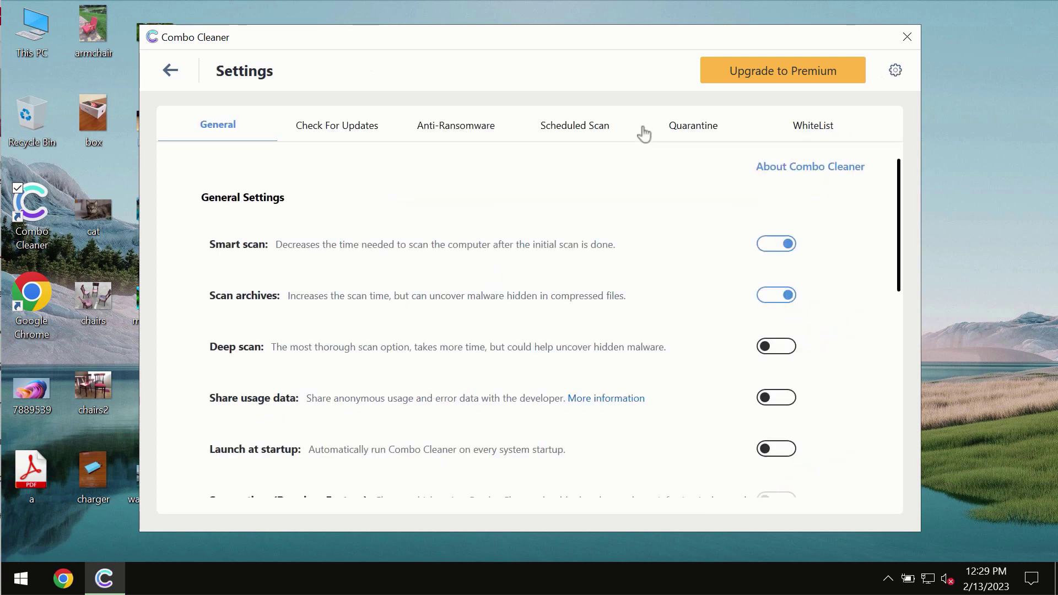
pyautogui.click(453, 131)
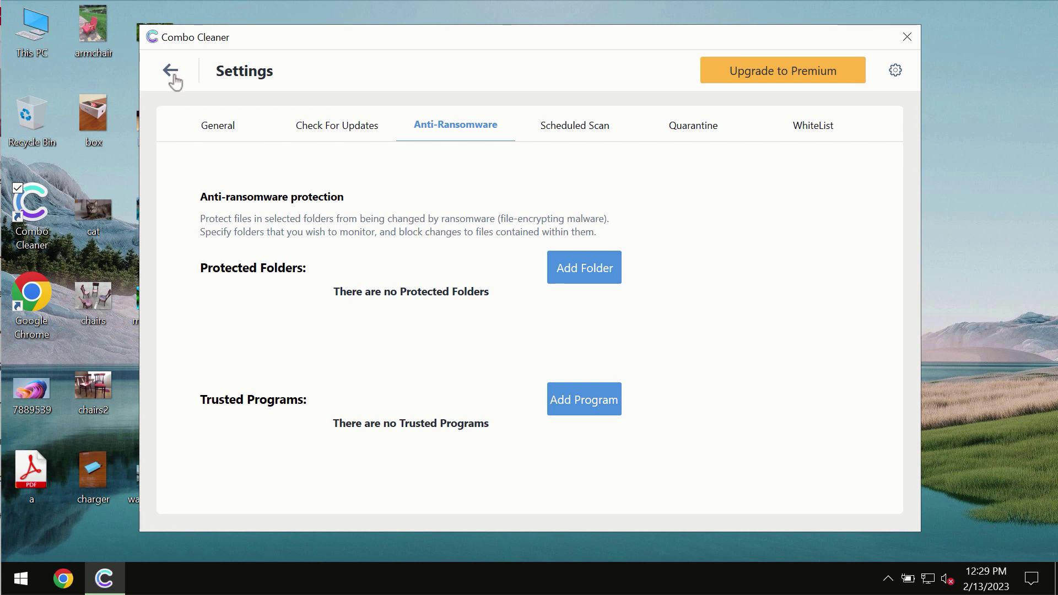
pyautogui.click(171, 71)
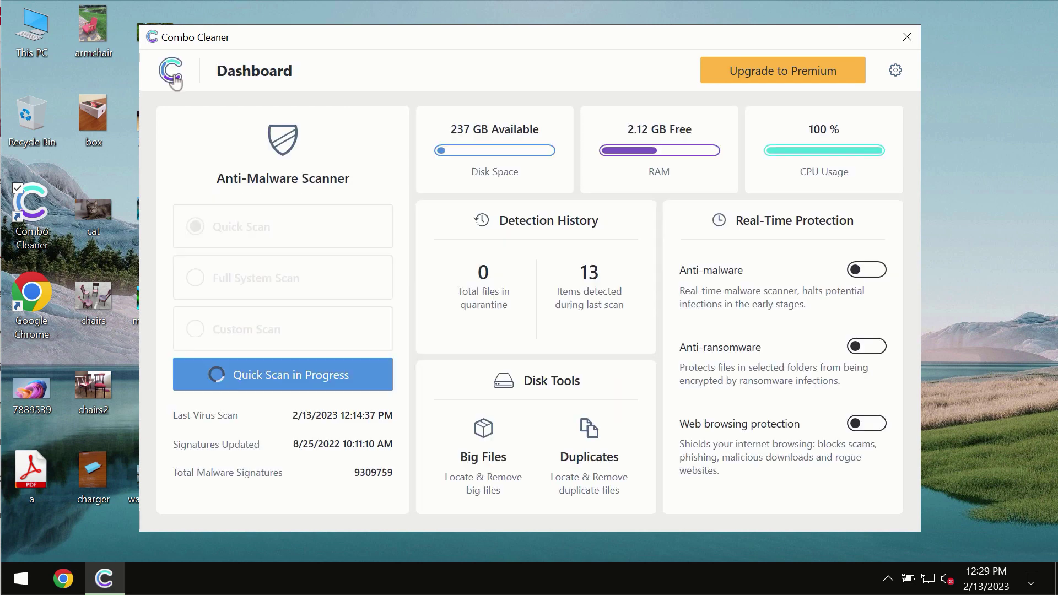
# Reopen the running Quick Scan's progress screen and wait for its results.
pyautogui.click(322, 385)
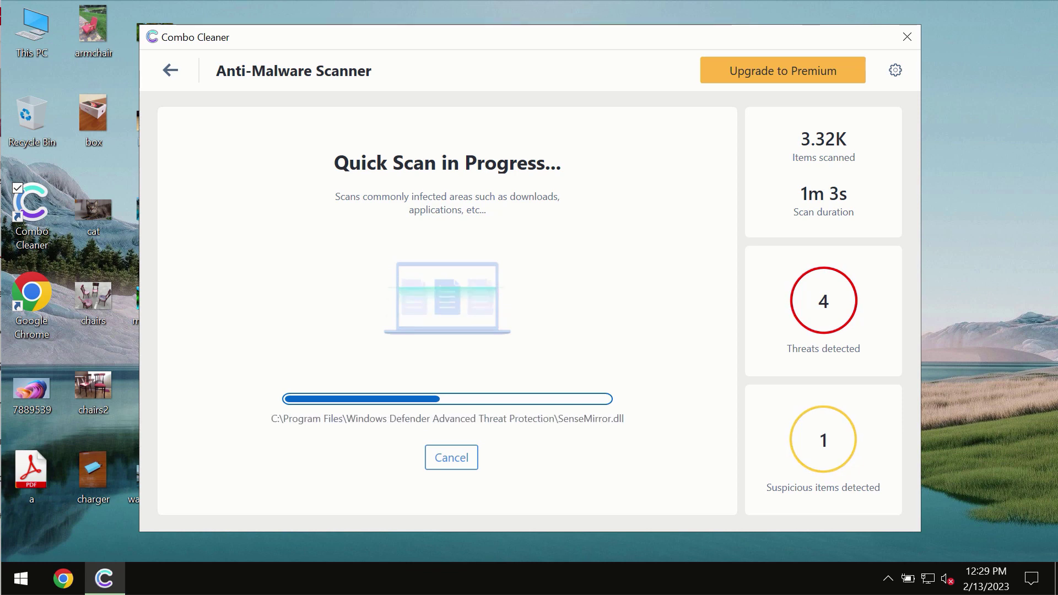